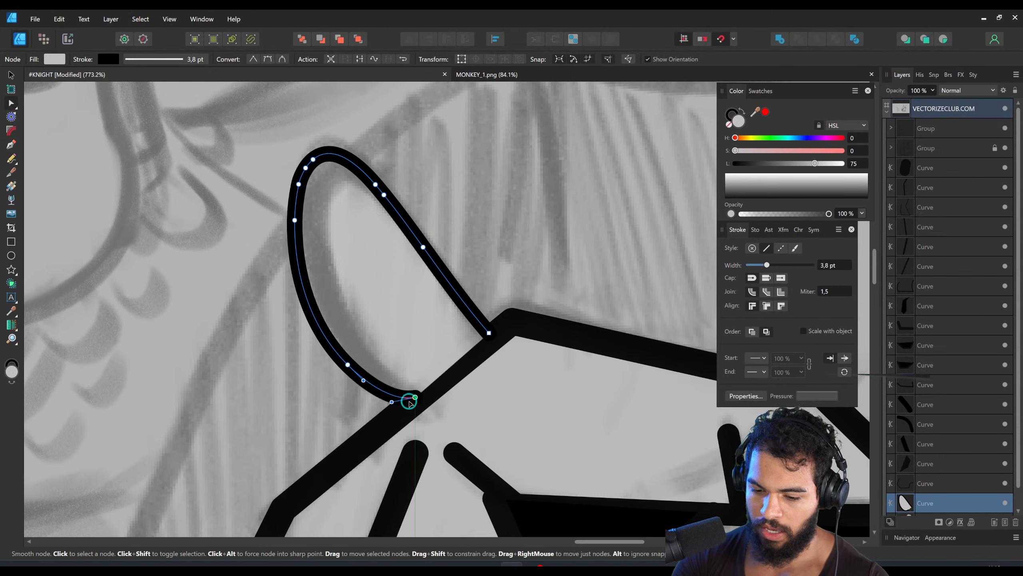
- Reposition the nodes of the horse's rear ear outline to fit its base on the head and refine its sides
{"action": "left_click_drag", "start_coordinate": [490, 317], "coordinate": [463, 315]}
{"action": "left_click_drag", "start_coordinate": [532, 284], "coordinate": [431, 225]}
{"action": "left_click_drag", "start_coordinate": [339, 323], "coordinate": [341, 323]}
{"action": "key", "text": "space"}
{"action": "left_click_drag", "start_coordinate": [351, 201], "coordinate": [387, 246]}
- Delete two surplus nodes near the rear ear's tip and reshape the tip into a sharp point
{"action": "left_click", "coordinate": [309, 187]}
{"action": "key", "text": "Delete"}
{"action": "left_click", "coordinate": [296, 192]}
{"action": "key", "text": "Delete"}
{"action": "left_click_drag", "start_coordinate": [344, 212], "coordinate": [300, 166]}
{"action": "key", "text": "space"}
{"action": "left_click_drag", "start_coordinate": [258, 345], "coordinate": [445, 205]}
{"action": "key", "text": "ctrl"}
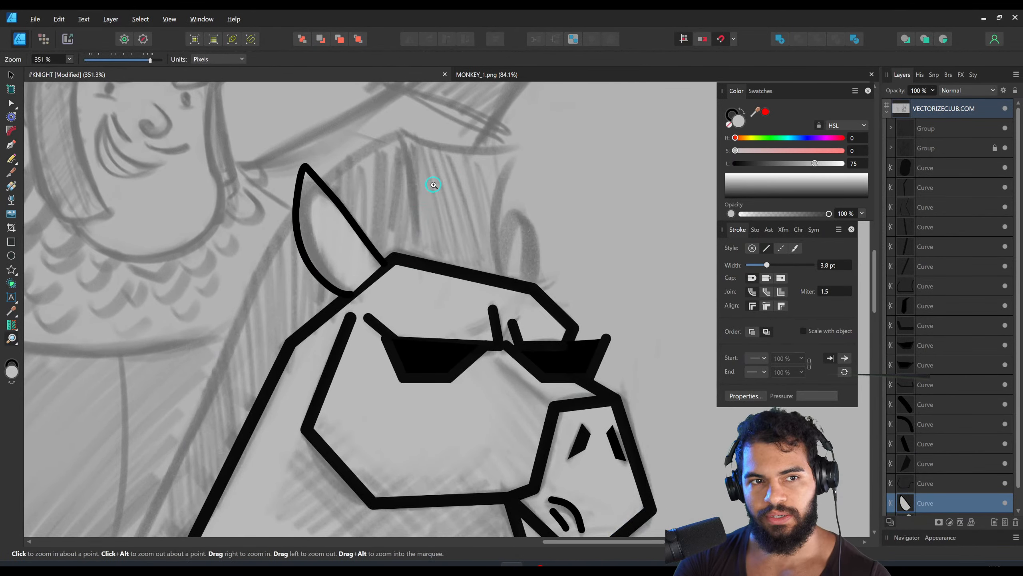
- Set the rear ear outline's stroke width to 6,5 pt and save the document
{"action": "left_click_drag", "start_coordinate": [767, 265], "coordinate": [771, 265]}
{"action": "left_click_drag", "start_coordinate": [388, 201], "coordinate": [411, 202]}
{"action": "key", "text": "ctrl+s"}
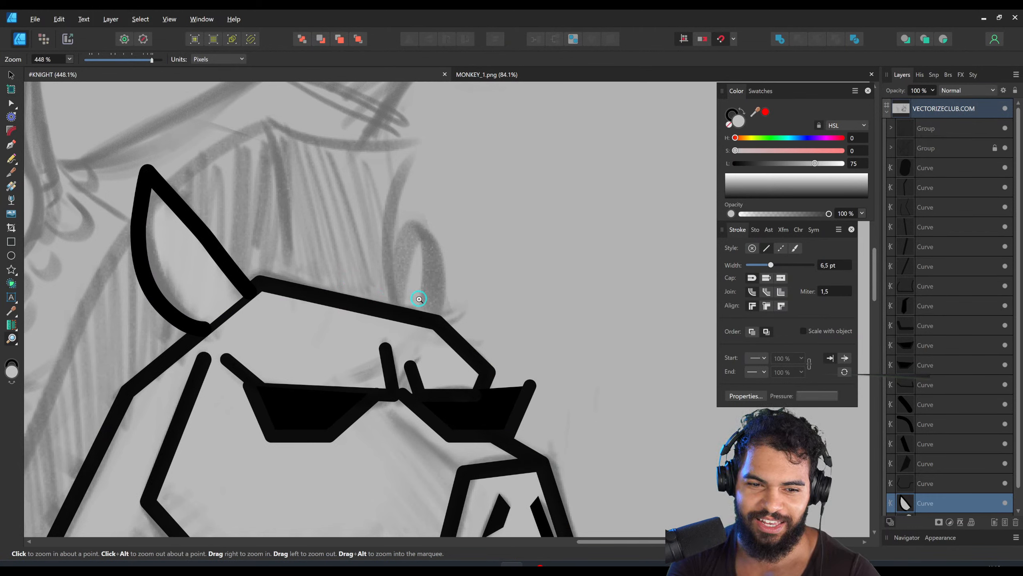
- Draw the horse's second, narrower ear with the Pen tool, starting and ending on the forehead line
{"action": "key", "text": "a"}
{"action": "key", "text": "z"}
{"action": "left_click_drag", "start_coordinate": [388, 283], "coordinate": [410, 287]}
{"action": "key", "text": "v"}
{"action": "left_click", "coordinate": [454, 325]}
{"action": "key", "text": "p"}
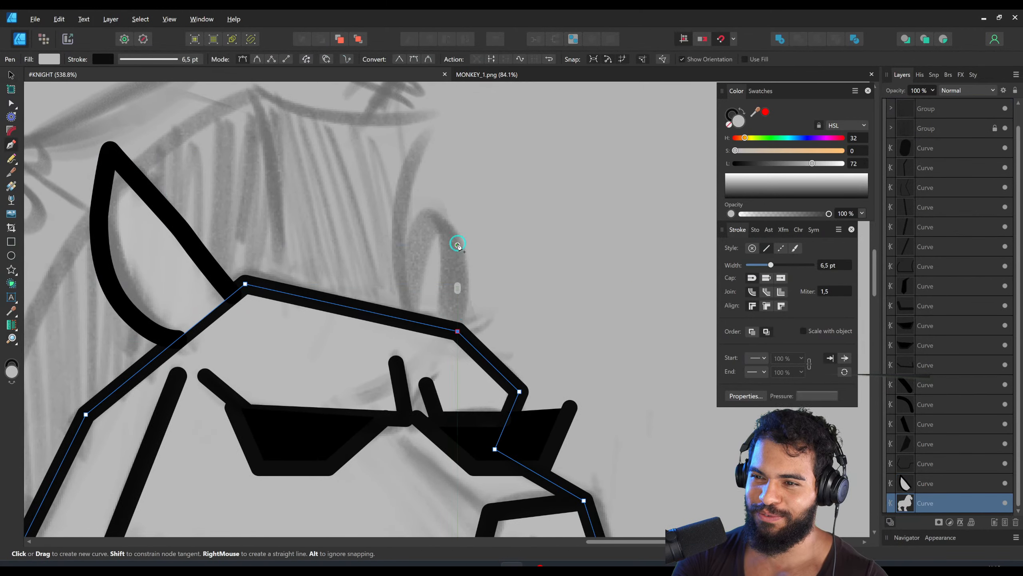
{"action": "left_click", "coordinate": [457, 330]}
{"action": "left_click", "coordinate": [450, 214]}
{"action": "left_click", "coordinate": [420, 207]}
{"action": "left_click", "coordinate": [405, 319]}
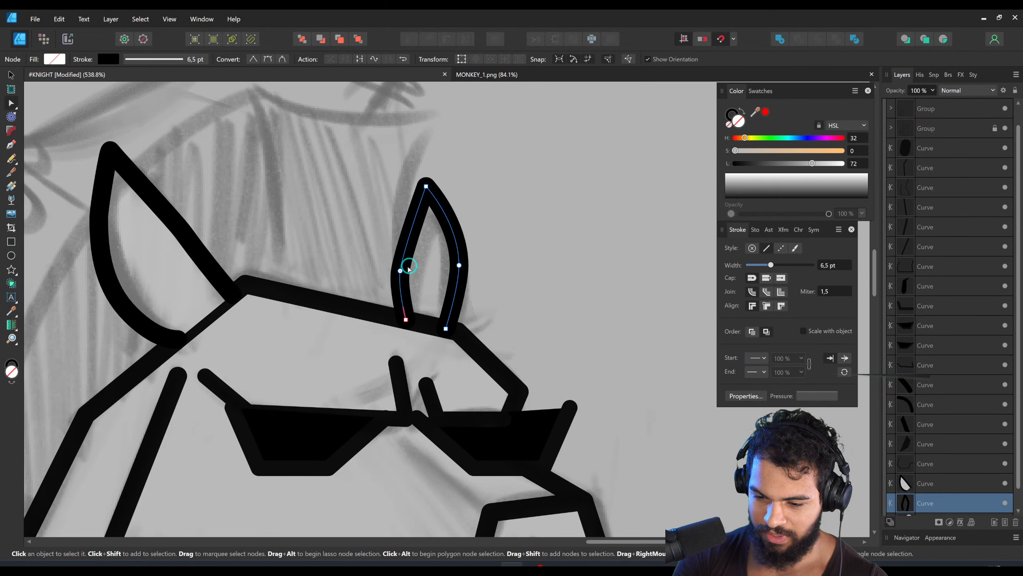
- Refine the curve on the second ear's inner side and save the document
{"action": "left_click_drag", "start_coordinate": [402, 253], "coordinate": [401, 238]}
{"action": "key", "text": "z"}
{"action": "left_click_drag", "start_coordinate": [492, 240], "coordinate": [219, 511]}
{"action": "left_click_drag", "start_coordinate": [500, 261], "coordinate": [534, 190]}
{"action": "key", "text": "ctrl+s"}
{"action": "mouse_move", "coordinate": [491, 236]}
{"action": "left_mouse_down"}
{"action": "mouse_move", "coordinate": [541, 195]}
{"action": "mouse_move", "coordinate": [493, 220]}
{"action": "left_mouse_up"}
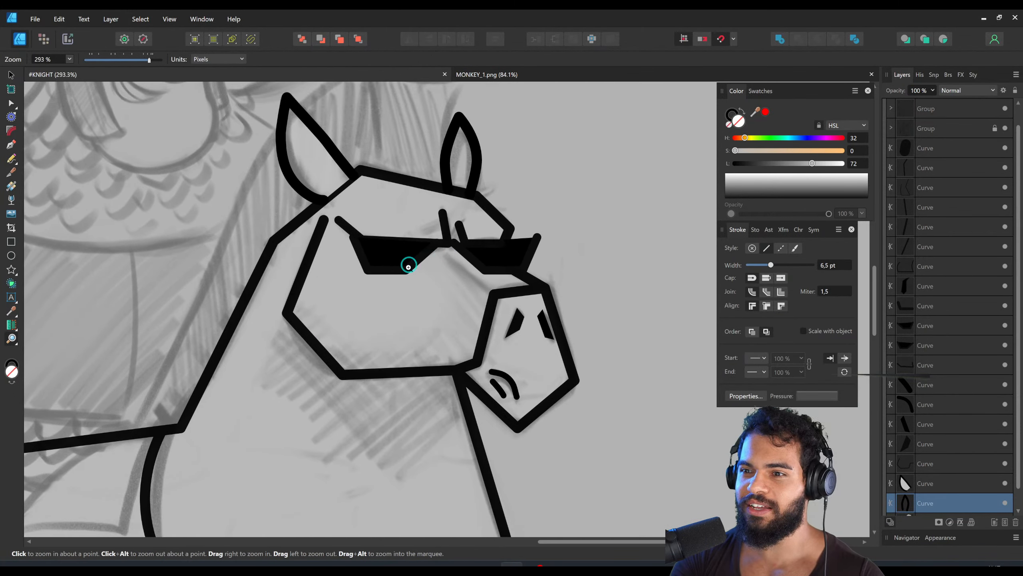
- Extend the sunglasses' temple arm line back to the head outline at the base of the rear ear
{"action": "key", "text": "a"}
{"action": "left_click", "coordinate": [347, 226]}
{"action": "left_click_drag", "start_coordinate": [338, 220], "coordinate": [316, 211]}
- Draw a four-sided mane tuft on top of the head between the ears and close its curve
{"action": "left_click", "coordinate": [402, 217]}
{"action": "key", "text": "z"}
{"action": "left_click_drag", "start_coordinate": [519, 226], "coordinate": [599, 160]}
{"action": "left_click_drag", "start_coordinate": [551, 191], "coordinate": [486, 242]}
{"action": "key", "text": "p"}
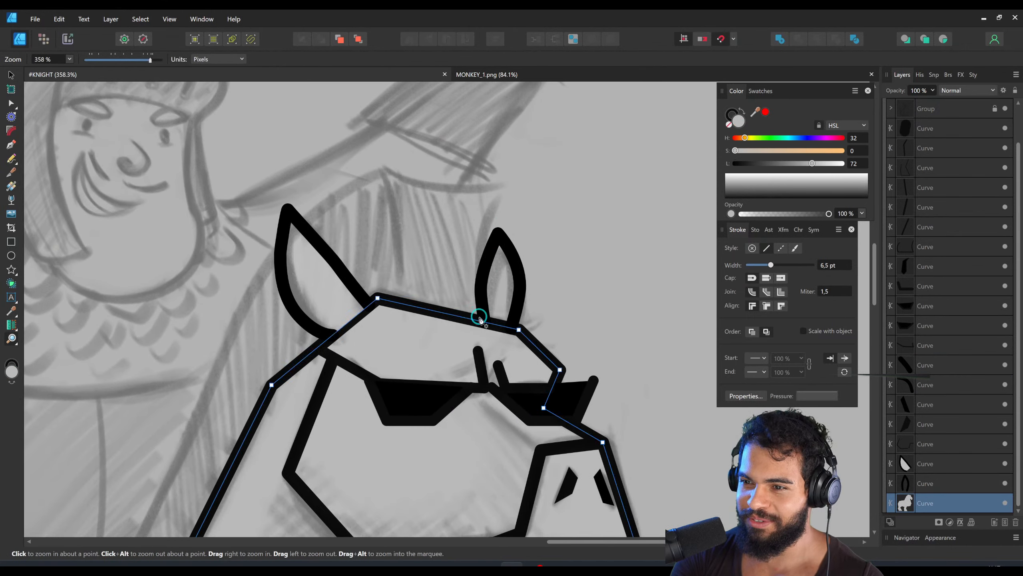
{"action": "left_click", "coordinate": [481, 321]}
{"action": "left_click", "coordinate": [502, 186]}
{"action": "left_click", "coordinate": [381, 171]}
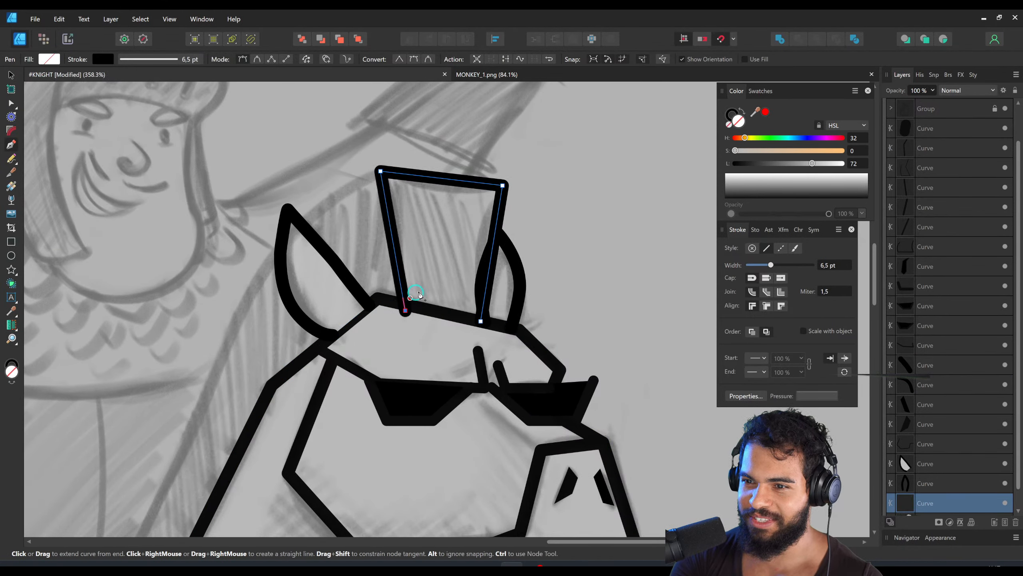
{"action": "left_click", "coordinate": [405, 303]}
{"action": "key", "text": "a"}
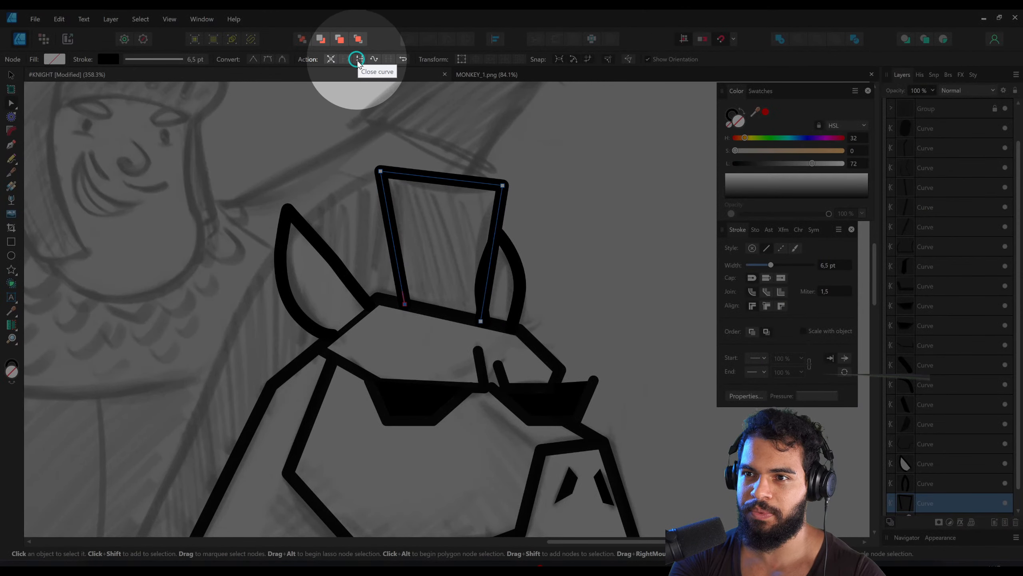
{"action": "left_click", "coordinate": [360, 62]}
- Draw the long curved mane from the head tuft down the back of the neck to the saddle cloth
{"action": "left_click_drag", "start_coordinate": [361, 250], "coordinate": [134, 298]}
{"action": "left_click_drag", "start_coordinate": [473, 255], "coordinate": [424, 256]}
{"action": "key", "text": "p"}
{"action": "left_click", "coordinate": [442, 218]}
{"action": "left_click", "coordinate": [429, 306]}
{"action": "left_click", "coordinate": [523, 325]}
{"action": "left_click", "coordinate": [522, 231]}
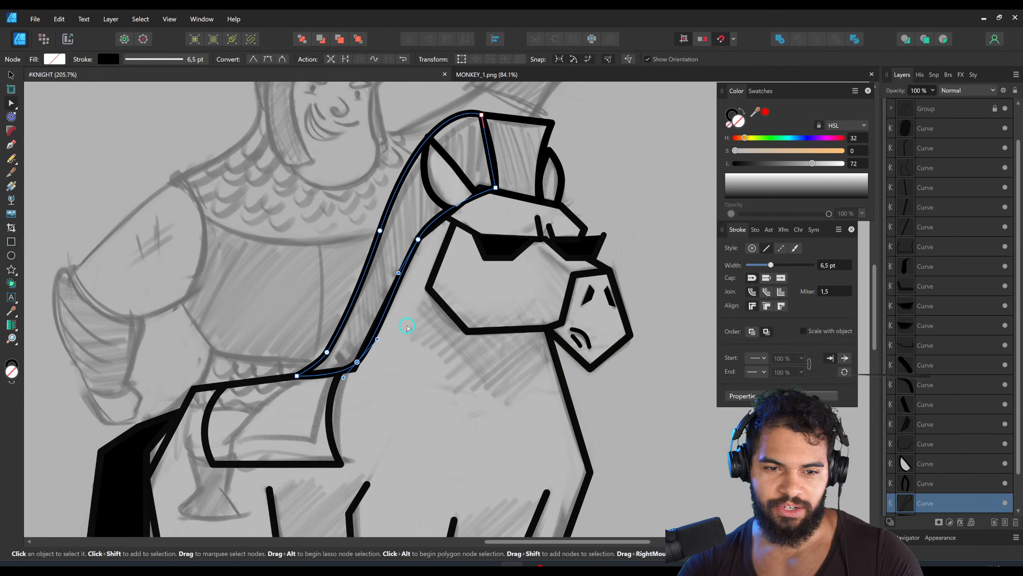
{"action": "scroll", "coordinate": [382, 294], "scroll_direction": "up", "scroll_amount": 2}
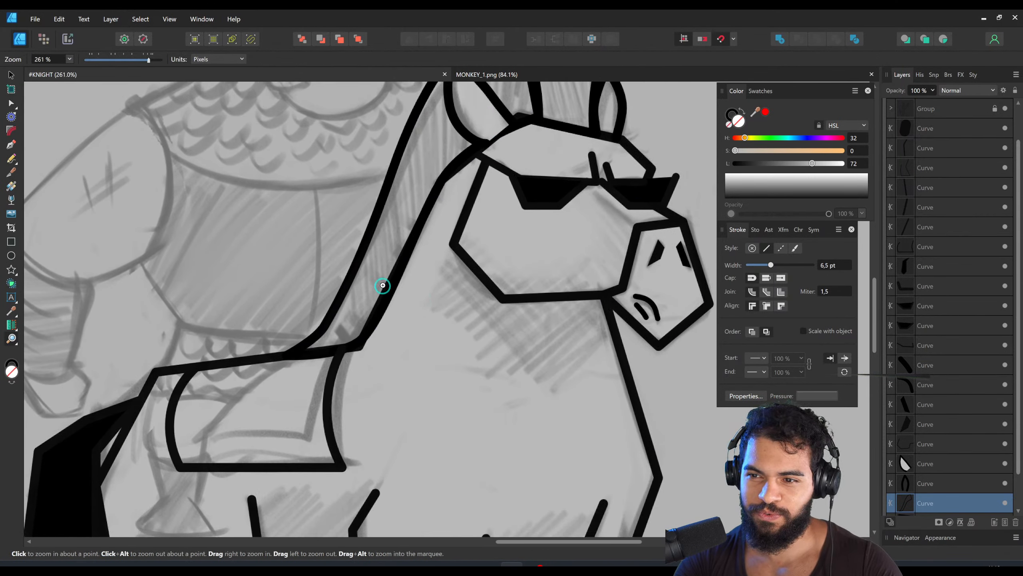
{"action": "left_click_drag", "start_coordinate": [345, 356], "coordinate": [359, 345]}
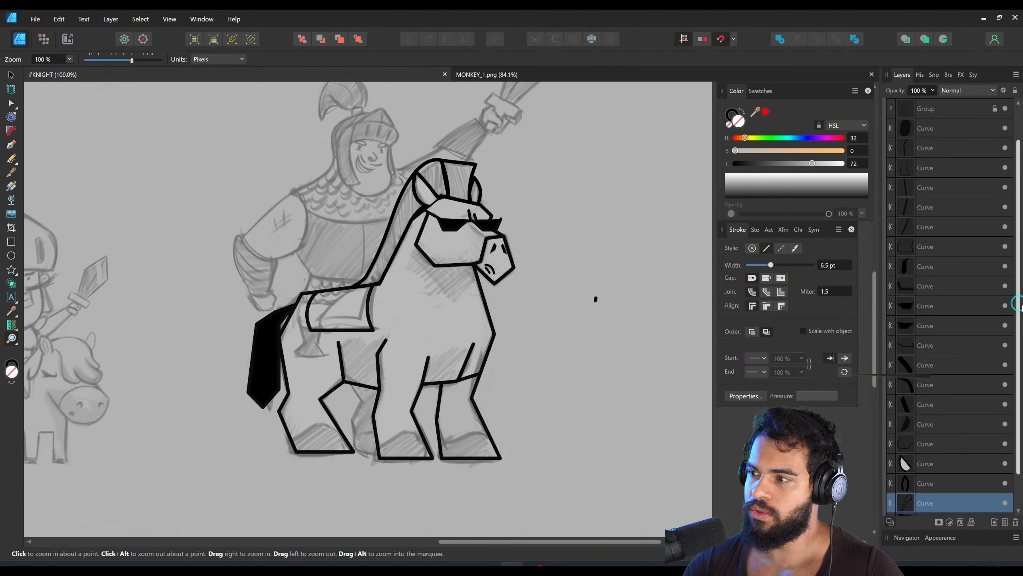
- Group all the horse curves in the layer stack and name the group HORSE
{"action": "left_click_drag", "start_coordinate": [1016, 306], "coordinate": [1016, 285]}
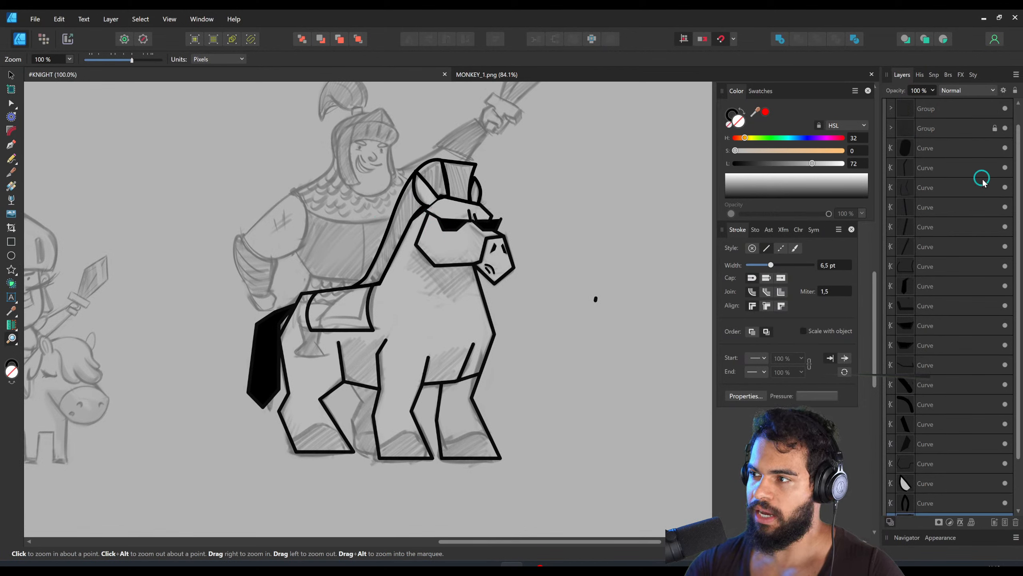
{"action": "key", "text": "ctrl"}
{"action": "key", "text": "ctrl"}
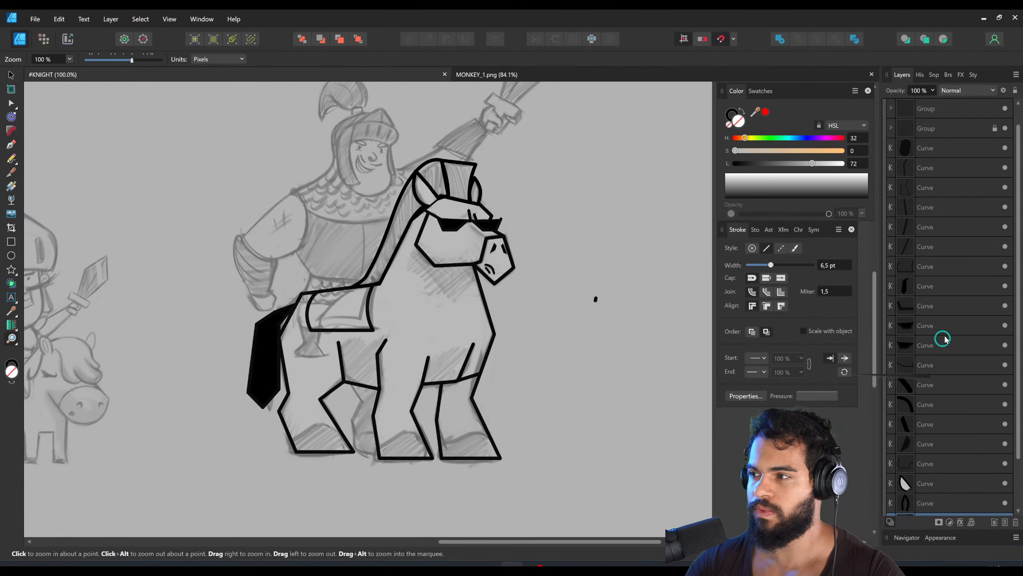
{"action": "left_click", "coordinate": [937, 169], "text": "shift"}
{"action": "key", "text": "ctrl+g"}
{"action": "double_click", "coordinate": [937, 188]}
{"action": "type", "text": "HORSE"}
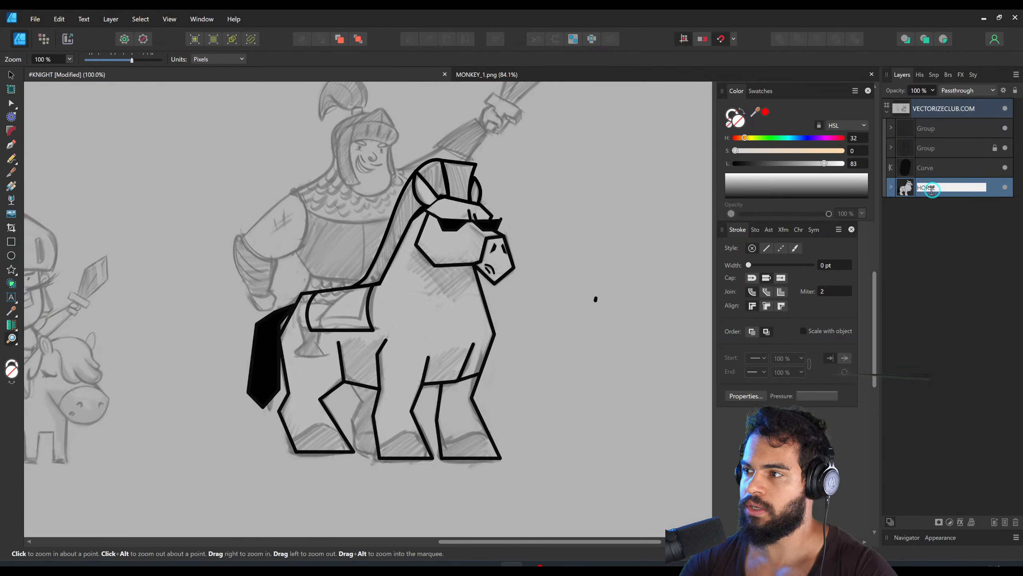
{"action": "key", "text": "Return"}
- Toggle the visibility of the HORSE group and the locked sketch group to compare the line art with the sketch
{"action": "left_click", "coordinate": [1005, 187]}
{"action": "left_click", "coordinate": [1005, 187]}
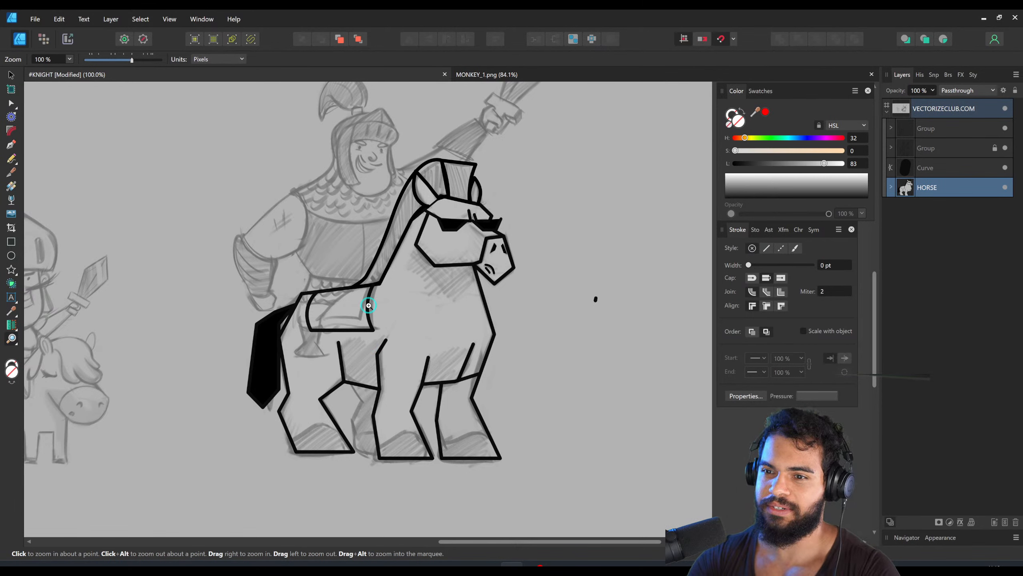
{"action": "mouse_move", "coordinate": [345, 229]}
{"action": "left_mouse_down"}
{"action": "mouse_move", "coordinate": [372, 217]}
{"action": "mouse_move", "coordinate": [386, 245]}
{"action": "mouse_move", "coordinate": [381, 279]}
{"action": "mouse_move", "coordinate": [377, 221]}
{"action": "left_mouse_up"}
{"action": "scroll", "coordinate": [370, 257], "scroll_direction": "down", "scroll_amount": 1}
{"action": "left_click", "coordinate": [1005, 187]}
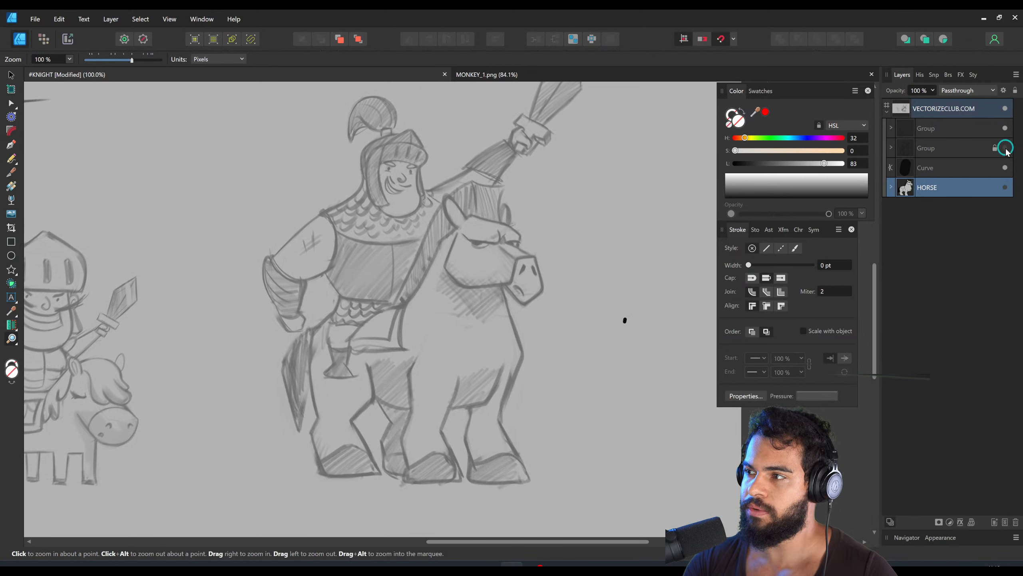
{"action": "left_click", "coordinate": [1005, 148]}
{"action": "left_click", "coordinate": [1005, 187]}
{"action": "scroll", "coordinate": [498, 338], "scroll_direction": "up", "scroll_amount": 2}
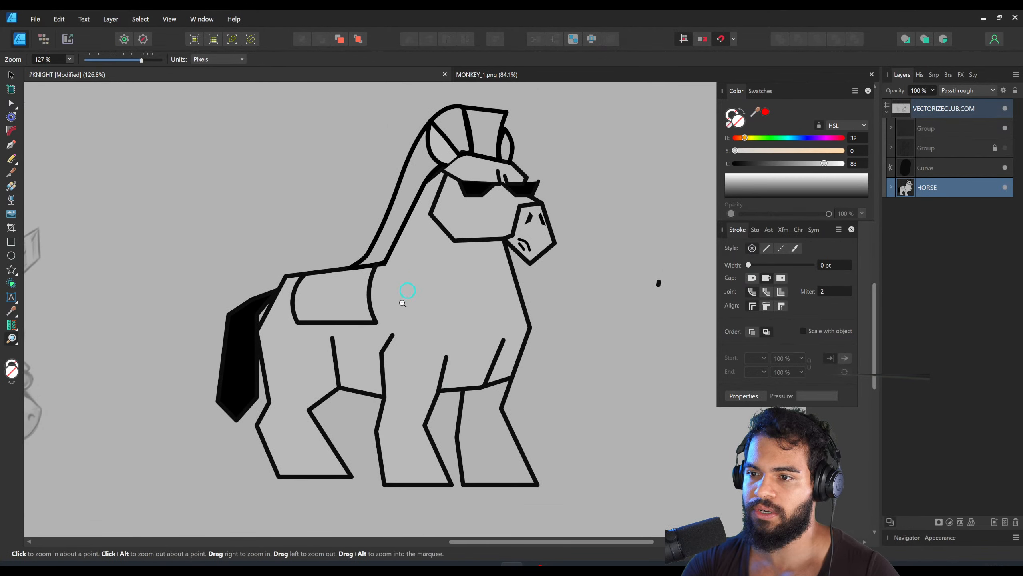
{"action": "scroll", "coordinate": [403, 342], "scroll_direction": "down", "scroll_amount": 1}
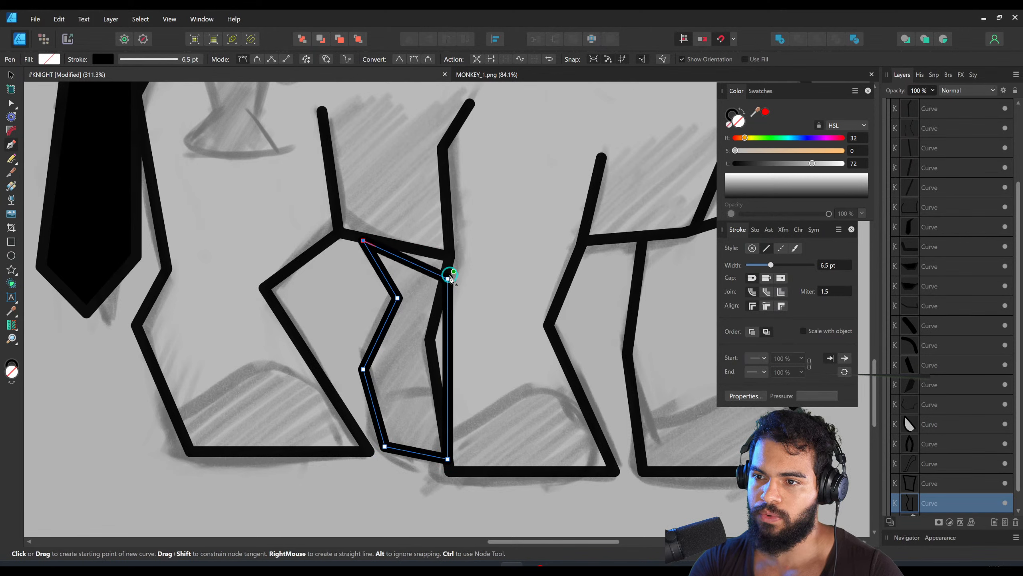
- Adjust the upper corner of the far hind leg outline and send the leg behind the horse's body
{"action": "left_click_drag", "start_coordinate": [448, 273], "coordinate": [450, 256]}
{"action": "key", "text": "p"}
{"action": "key", "text": "a"}
{"action": "key", "text": "ctrl+["}
- Widen the far hind leg by moving its lower and hoof nodes toward the near hind leg
{"action": "left_click_drag", "start_coordinate": [363, 369], "coordinate": [325, 373]}
{"action": "left_click_drag", "start_coordinate": [385, 446], "coordinate": [368, 452]}
{"action": "key", "text": "z"}
{"action": "left_click_drag", "start_coordinate": [433, 307], "coordinate": [365, 371]}
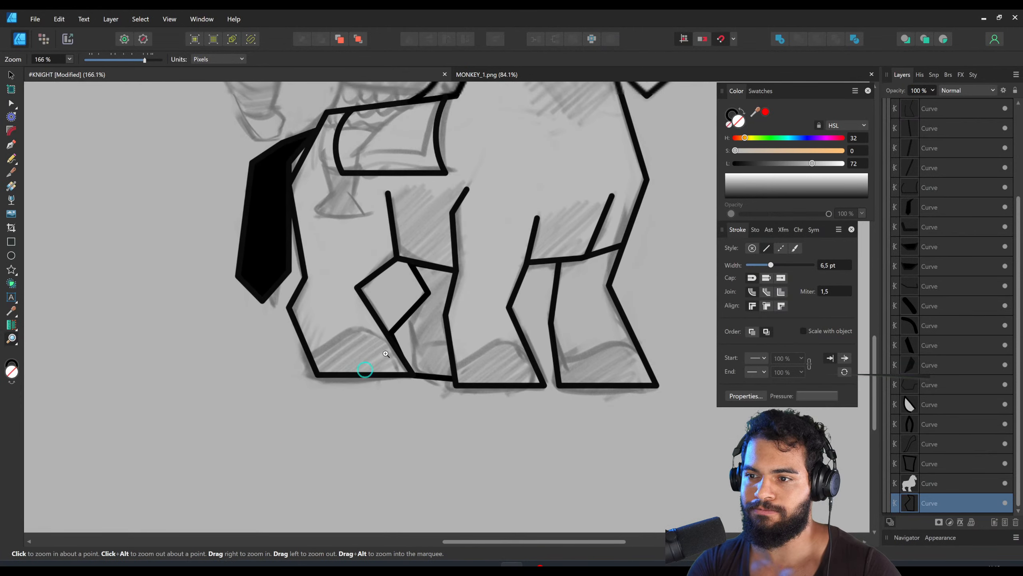
{"action": "left_click_drag", "start_coordinate": [490, 294], "coordinate": [416, 349]}
- Set the HORSE group's fill lightness to 0 to examine the silhouette and the gap between the hind legs
{"action": "left_click_drag", "start_coordinate": [1018, 201], "coordinate": [1019, 142]}
{"action": "left_click", "coordinate": [958, 171]}
{"action": "left_click_drag", "start_coordinate": [749, 163], "coordinate": [730, 163]}
{"action": "left_click_drag", "start_coordinate": [413, 342], "coordinate": [380, 374]}
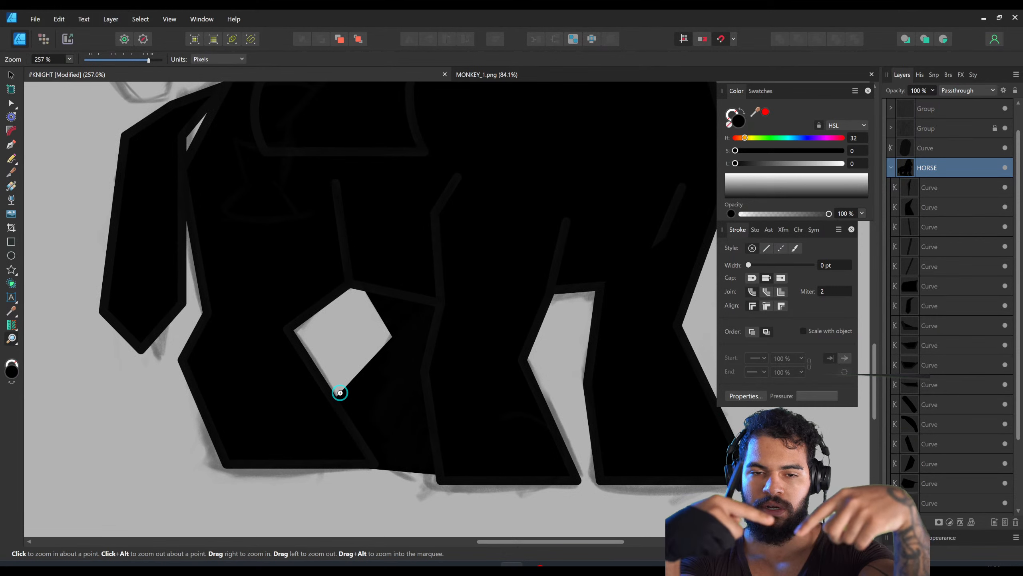
{"action": "left_click_drag", "start_coordinate": [354, 382], "coordinate": [354, 345]}
{"action": "key", "text": "v"}
{"action": "left_click", "coordinate": [359, 356]}
{"action": "left_click", "coordinate": [360, 357]}
{"action": "scroll", "coordinate": [368, 355], "scroll_direction": "down", "scroll_amount": 4}
- Try a fill lightness of 85 on the whole horse, and undo the test fills and recent leg edits
{"action": "left_click_drag", "start_coordinate": [735, 163], "coordinate": [826, 163]}
{"action": "double_click", "coordinate": [484, 365]}
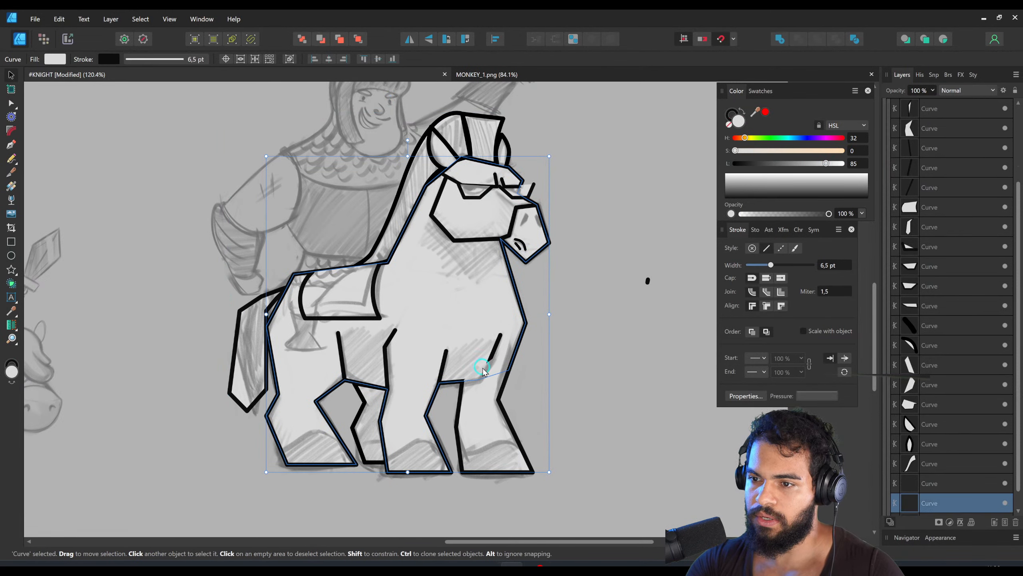
{"action": "key", "text": "ctrl+z"}
{"action": "key", "text": "ctrl+z"}
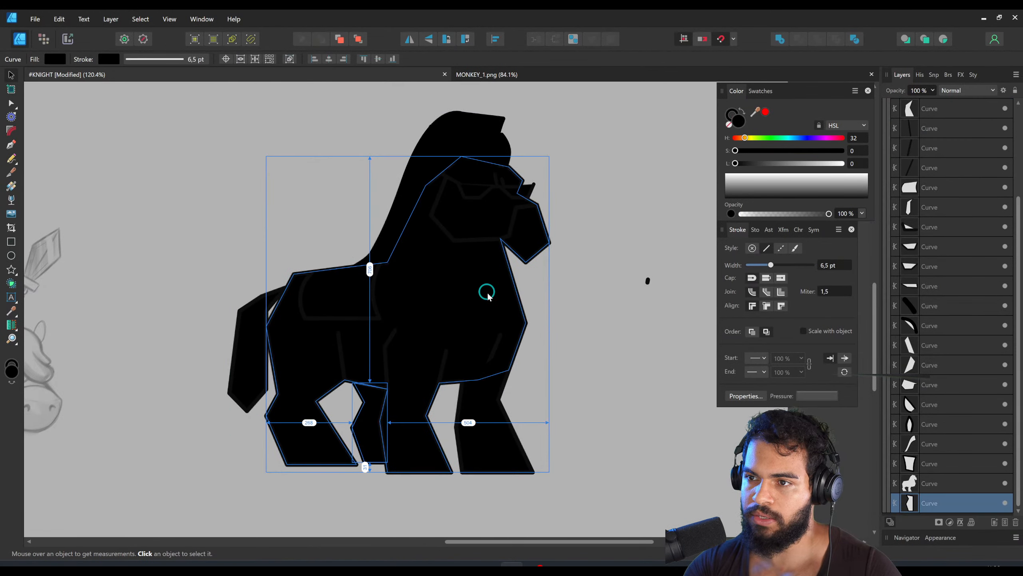
{"action": "key", "text": "ctrl+z"}
{"action": "key", "text": "ctrl+z"}
{"action": "key", "text": "ctrl+z"}
{"action": "key", "text": "ctrl+z"}
{"action": "key", "text": "ctrl+z"}
- Move the far hind leg's knee node inward and lower its hoof corner slightly
{"action": "key", "text": "a"}
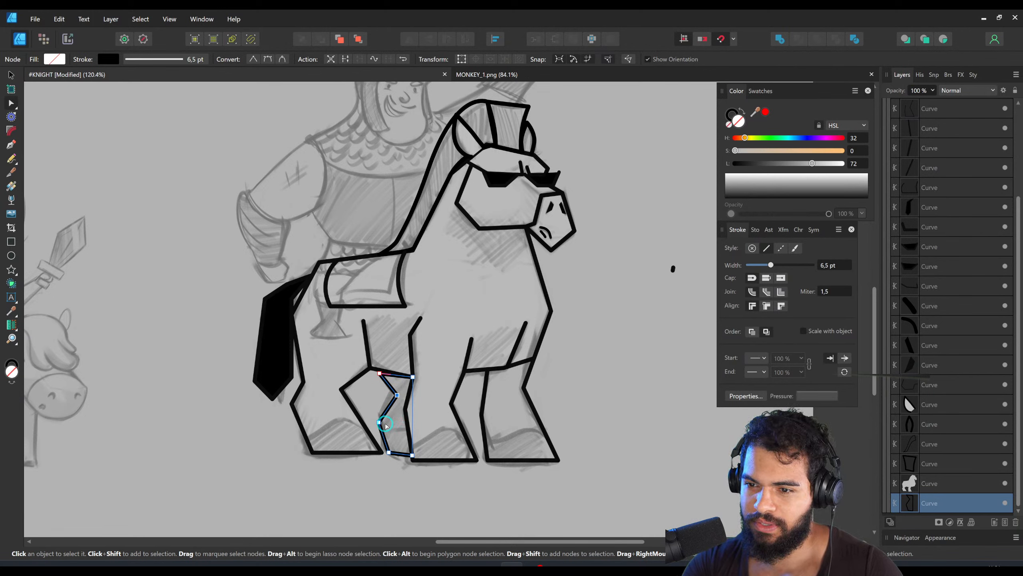
{"action": "left_click_drag", "start_coordinate": [397, 394], "coordinate": [389, 393]}
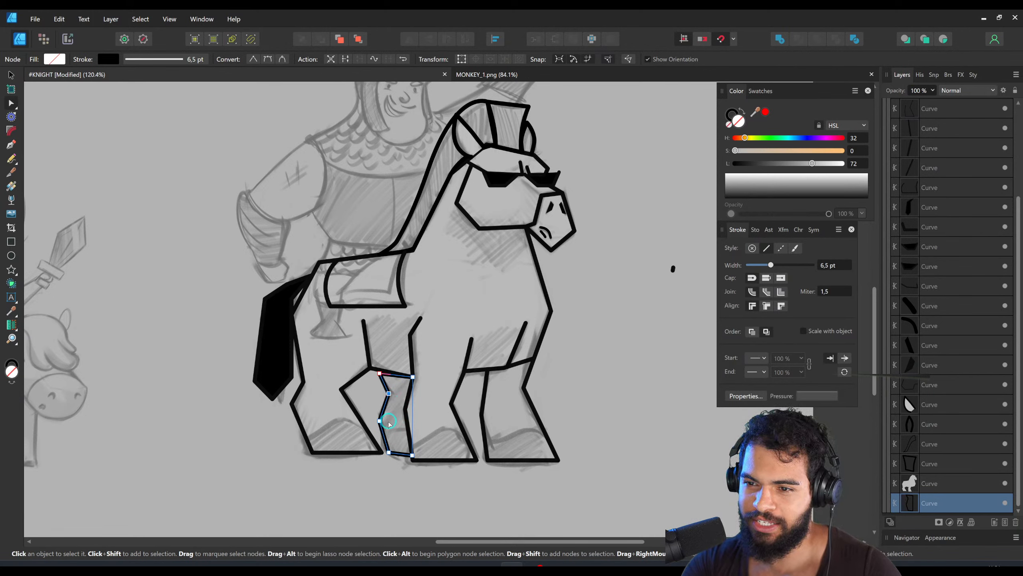
{"action": "left_click_drag", "start_coordinate": [393, 452], "coordinate": [393, 455]}
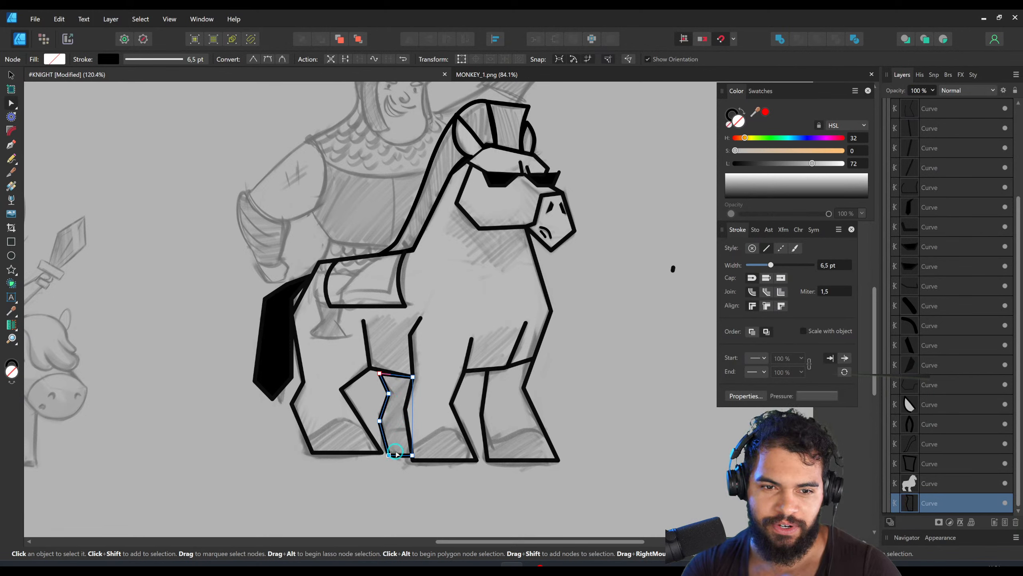
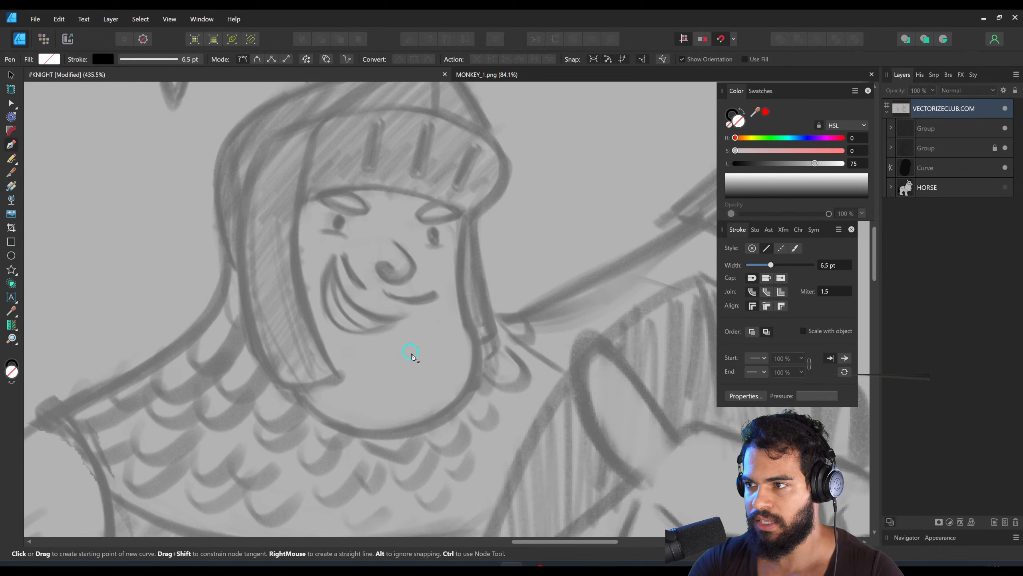
- Draw the knight's chin and jaw as one curved 6,5 pt black stroke between the helmet's lower ends, stacked directly above the HORSE group
{"action": "key", "text": "n"}
{"action": "left_click", "coordinate": [926, 187]}
{"action": "mouse_move", "coordinate": [298, 387]}
{"action": "left_mouse_down"}
{"action": "mouse_move", "coordinate": [403, 436]}
{"action": "mouse_move", "coordinate": [513, 343]}
{"action": "left_mouse_up"}
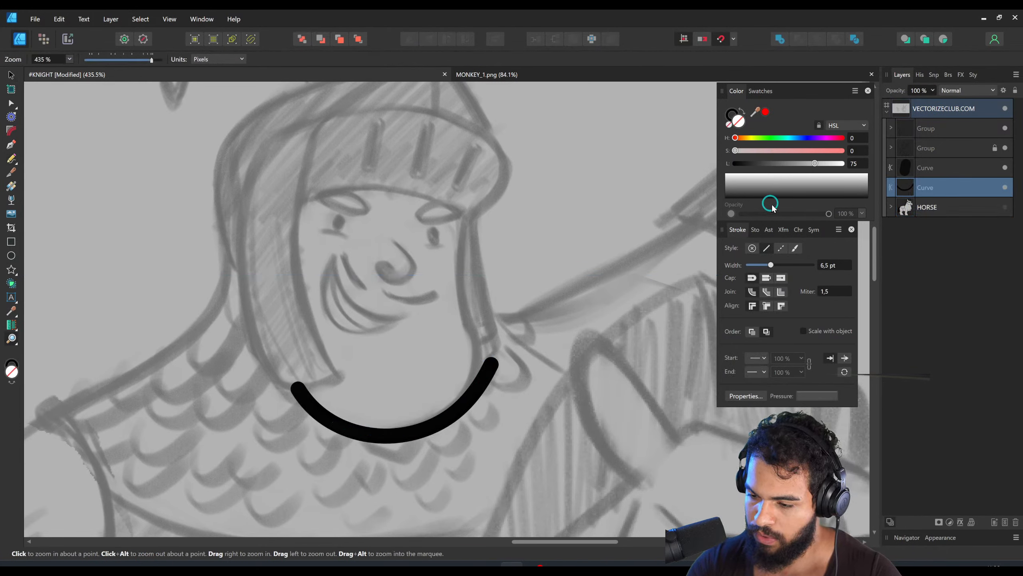